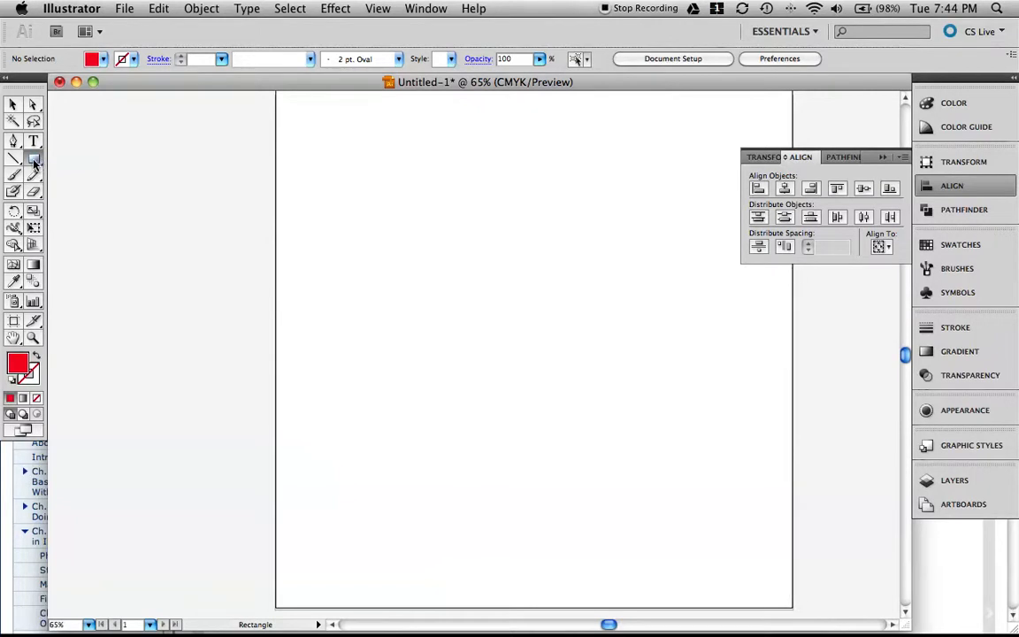
Draw three red rectangles: two stacked near the artboard's left edge and a third to the right of the lower one.
{"action": "left_click_drag", "start_coordinate": [313, 164], "coordinate": [406, 250]}
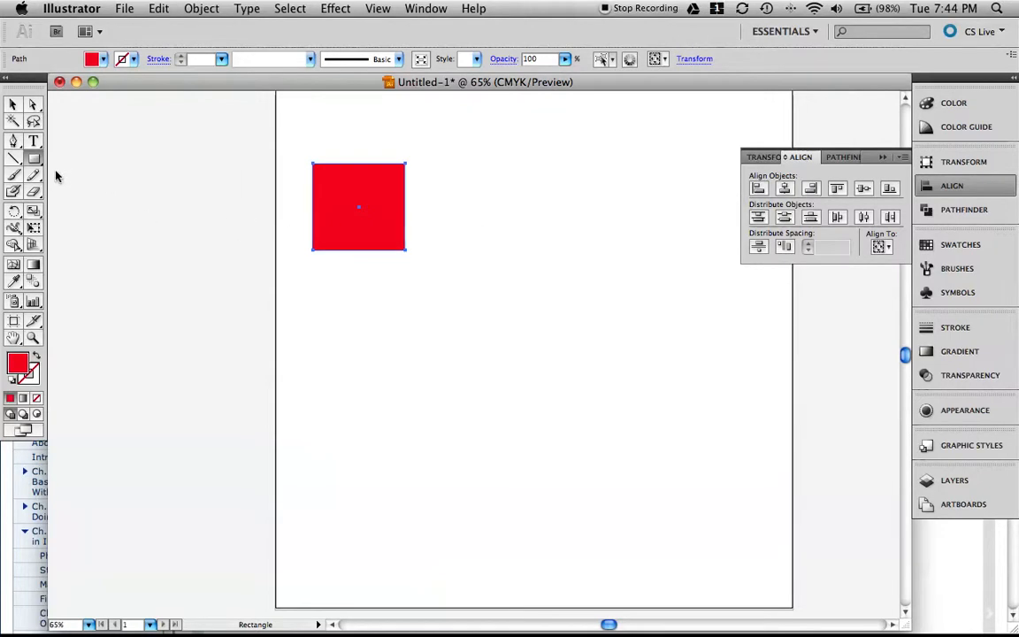
{"action": "left_click_drag", "start_coordinate": [38, 163], "coordinate": [91, 167]}
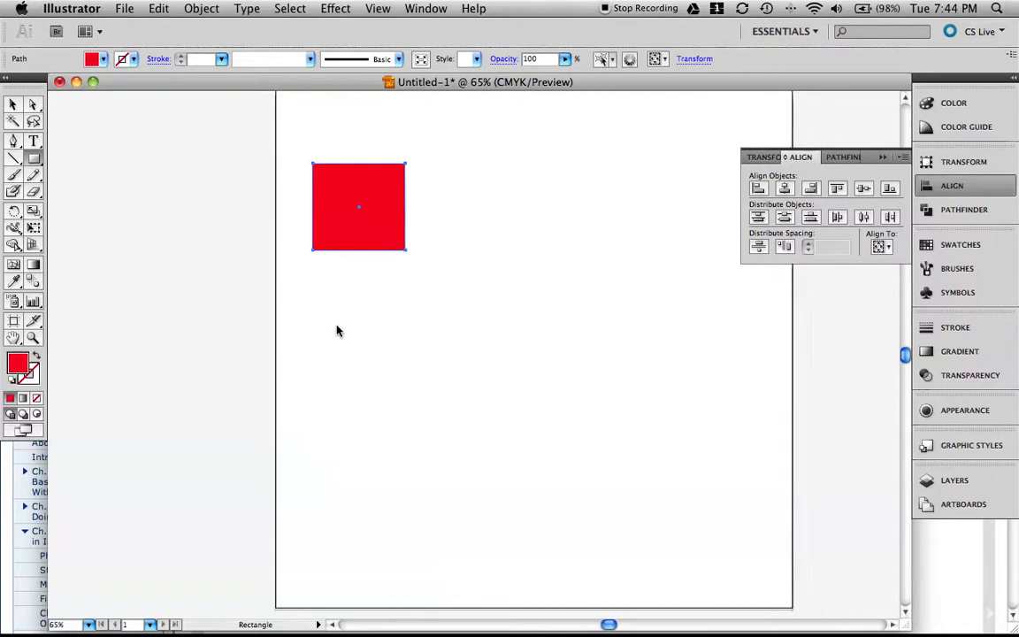
{"action": "left_click_drag", "start_coordinate": [323, 306], "coordinate": [406, 399]}
{"action": "left_click_drag", "start_coordinate": [490, 288], "coordinate": [561, 369]}
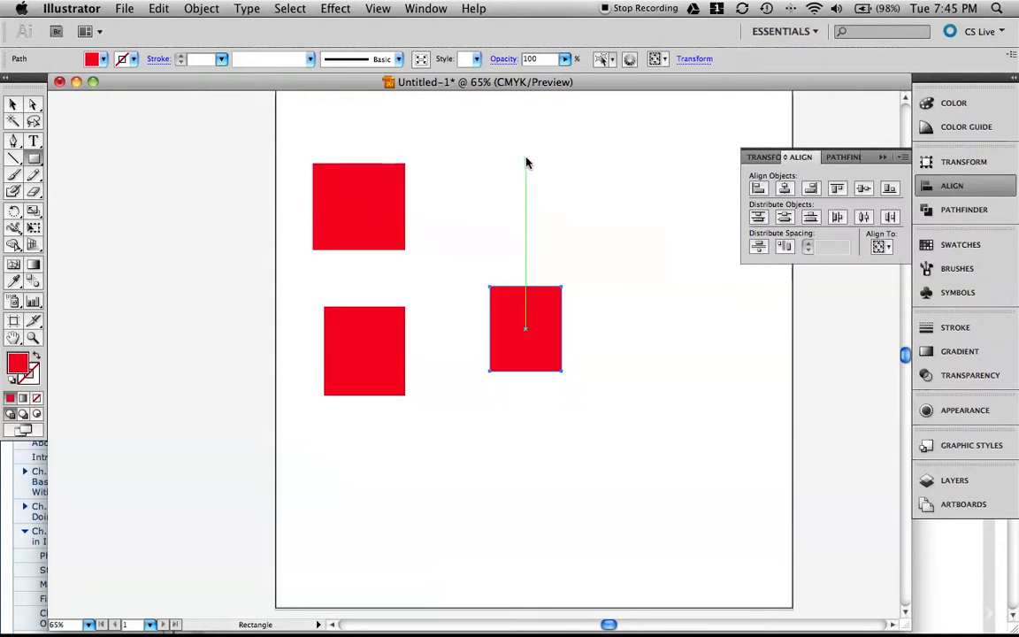
Draw a tall rectangle from its centre above the right-hand rectangle, and add a square at the bottom of each column.
{"action": "left_click_drag", "start_coordinate": [526, 163], "coordinate": [565, 217]}
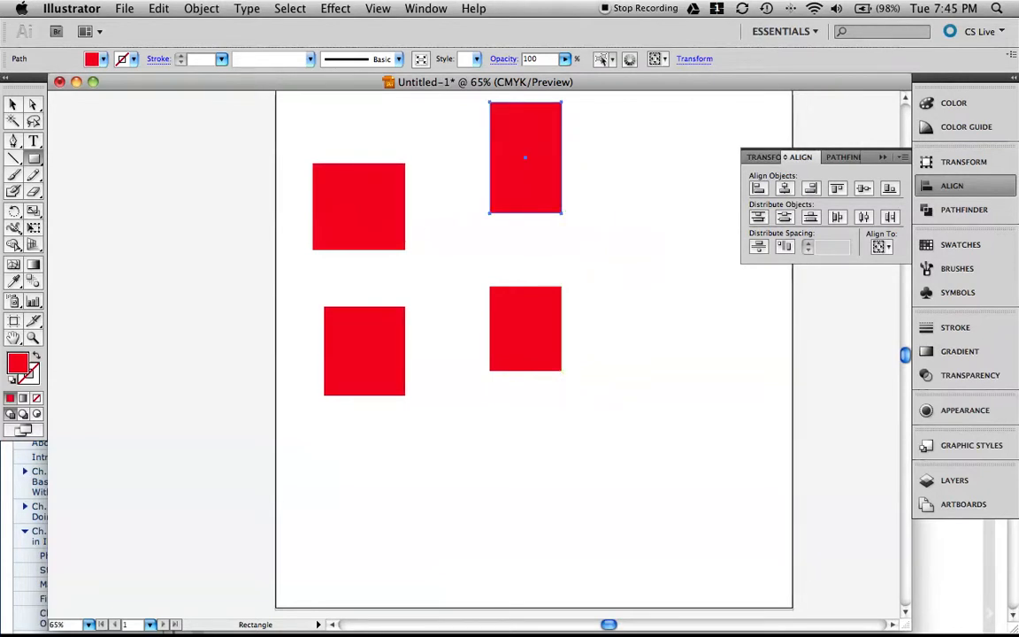
{"action": "scroll", "coordinate": [535, 353], "scroll_direction": "down", "scroll_amount": 2}
{"action": "left_click_drag", "start_coordinate": [349, 420], "coordinate": [434, 504]}
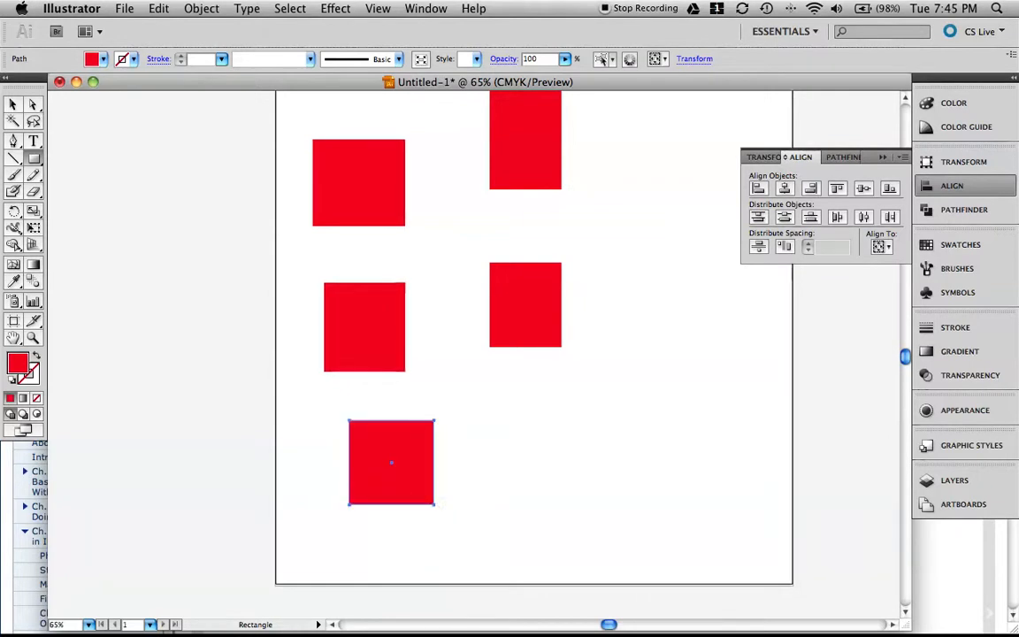
{"action": "left_click_drag", "start_coordinate": [533, 432], "coordinate": [580, 478]}
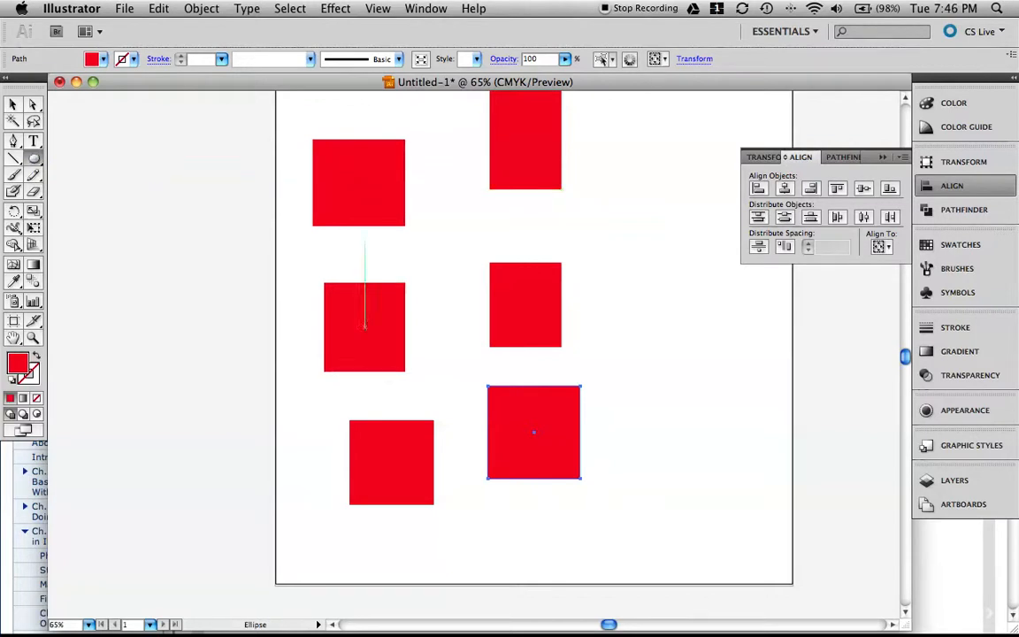
Draw an ellipse with one circle below it and another above it, to the right of the rectangles.
{"action": "left_click_drag", "start_coordinate": [618, 244], "coordinate": [699, 315]}
{"action": "left_click_drag", "start_coordinate": [651, 356], "coordinate": [749, 424]}
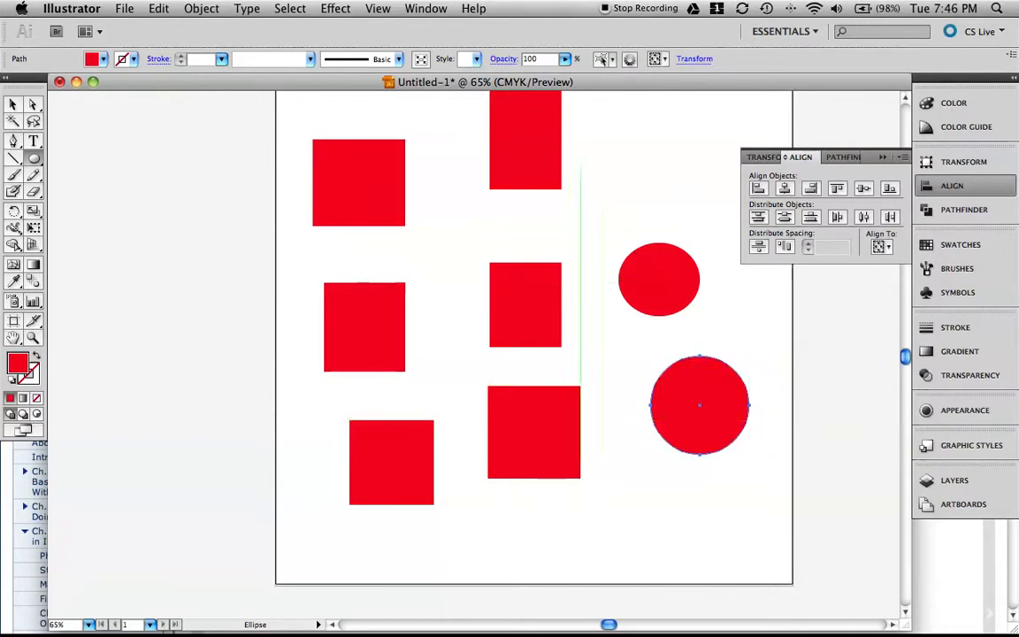
{"action": "left_click_drag", "start_coordinate": [632, 162], "coordinate": [507, 259]}
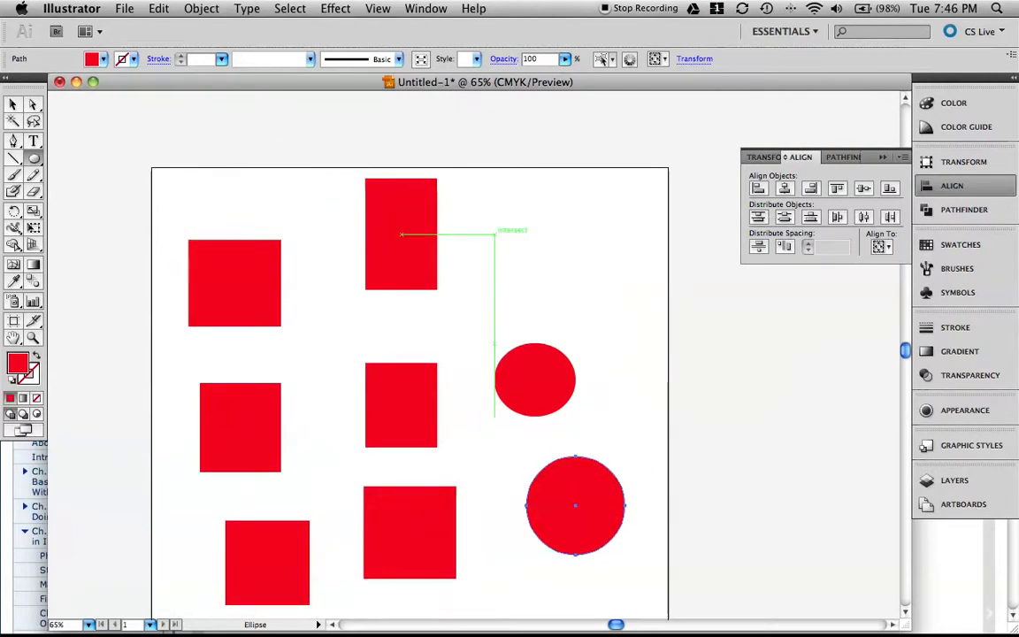
{"action": "left_click_drag", "start_coordinate": [552, 235], "coordinate": [587, 270]}
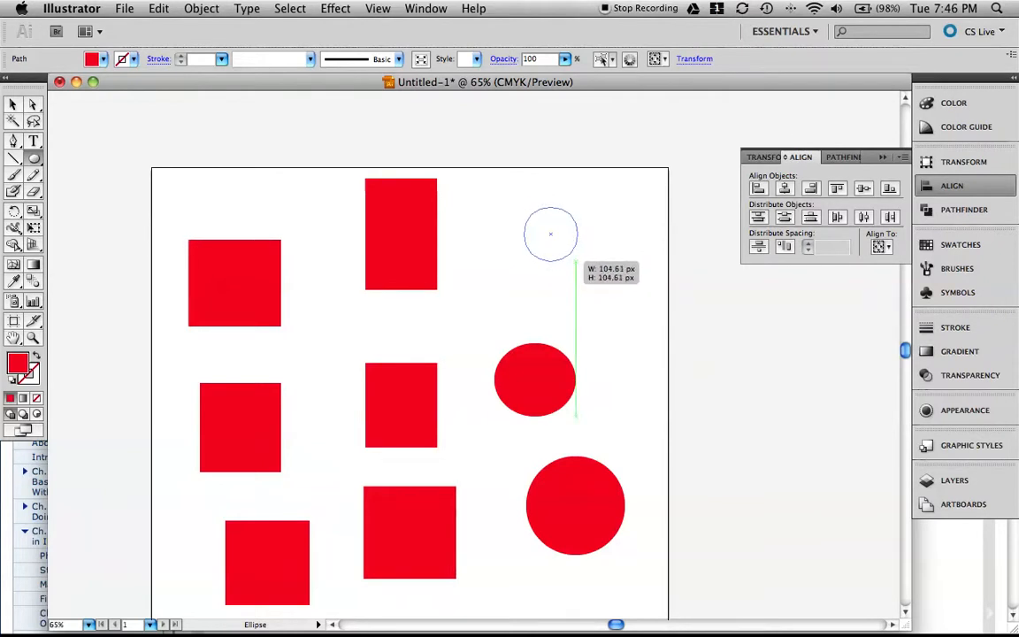
{"action": "left_click_drag", "start_coordinate": [587, 271], "coordinate": [615, 289]}
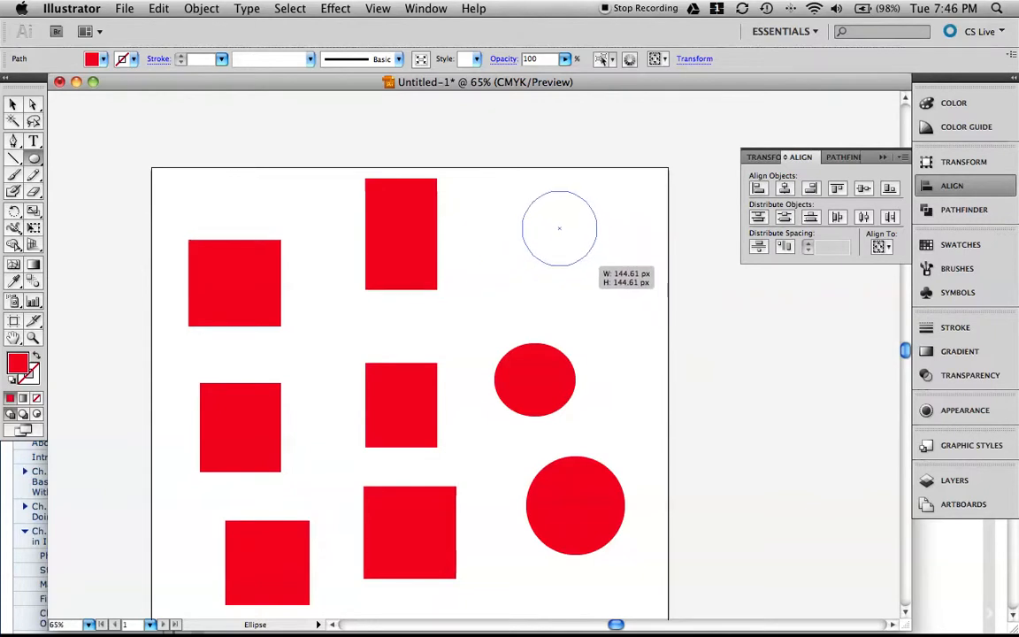
{"action": "mouse_move", "coordinate": [545, 260]}
{"action": "left_mouse_down"}
{"action": "mouse_move", "coordinate": [540, 276]}
{"action": "mouse_move", "coordinate": [576, 290]}
{"action": "mouse_move", "coordinate": [590, 308]}
{"action": "mouse_move", "coordinate": [582, 306]}
{"action": "mouse_move", "coordinate": [579, 266]}
{"action": "mouse_move", "coordinate": [605, 262]}
{"action": "mouse_move", "coordinate": [626, 278]}
{"action": "mouse_move", "coordinate": [571, 269]}
{"action": "mouse_move", "coordinate": [612, 293]}
{"action": "left_mouse_up"}
Delete all the rectangles, circles and stray marks from the artboard.
{"action": "key", "text": "space"}
{"action": "left_click_drag", "start_coordinate": [252, 181], "coordinate": [331, 188]}
{"action": "left_click_drag", "start_coordinate": [330, 412], "coordinate": [330, 188]}
{"action": "key", "text": "v"}
{"action": "left_click_drag", "start_coordinate": [273, 163], "coordinate": [716, 567]}
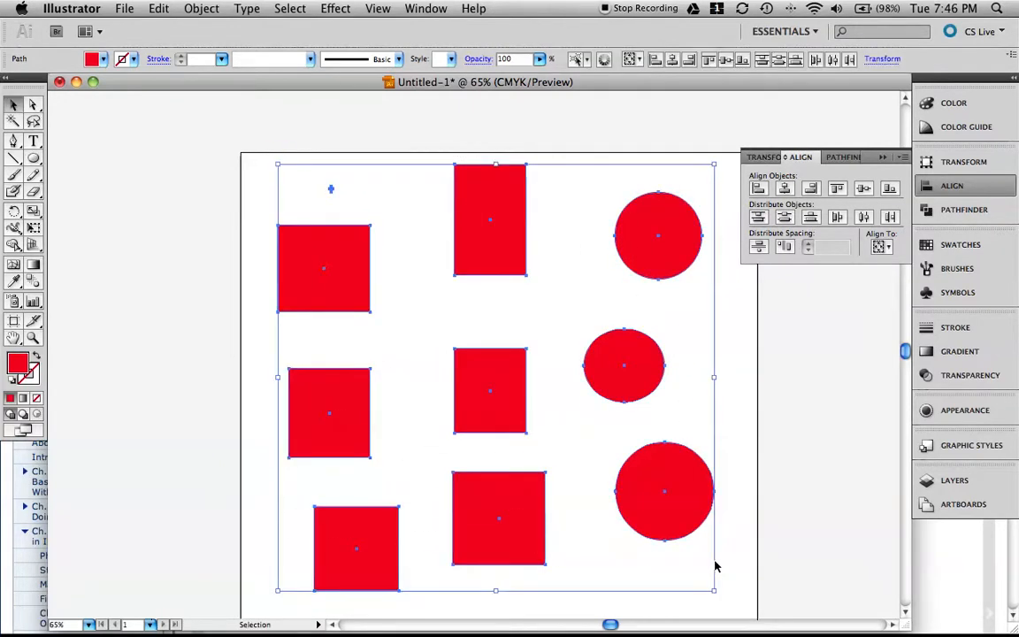
{"action": "key", "text": "Delete"}
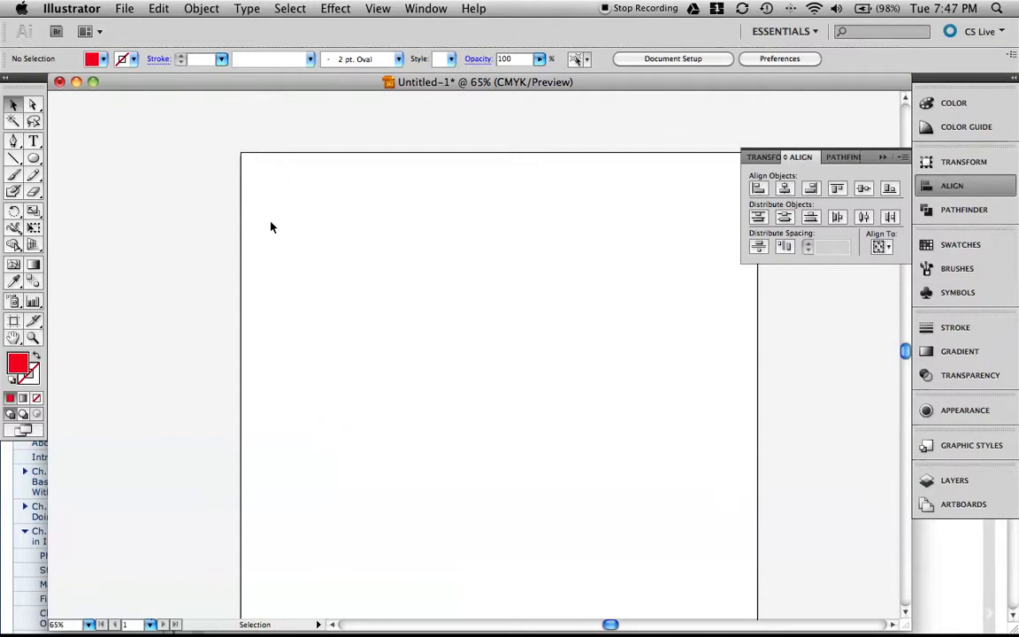
Draw a rounded rectangle about 383 by 231 px in the artboard's upper part, reducing its corner radius while drawing.
{"action": "left_click", "coordinate": [36, 163]}
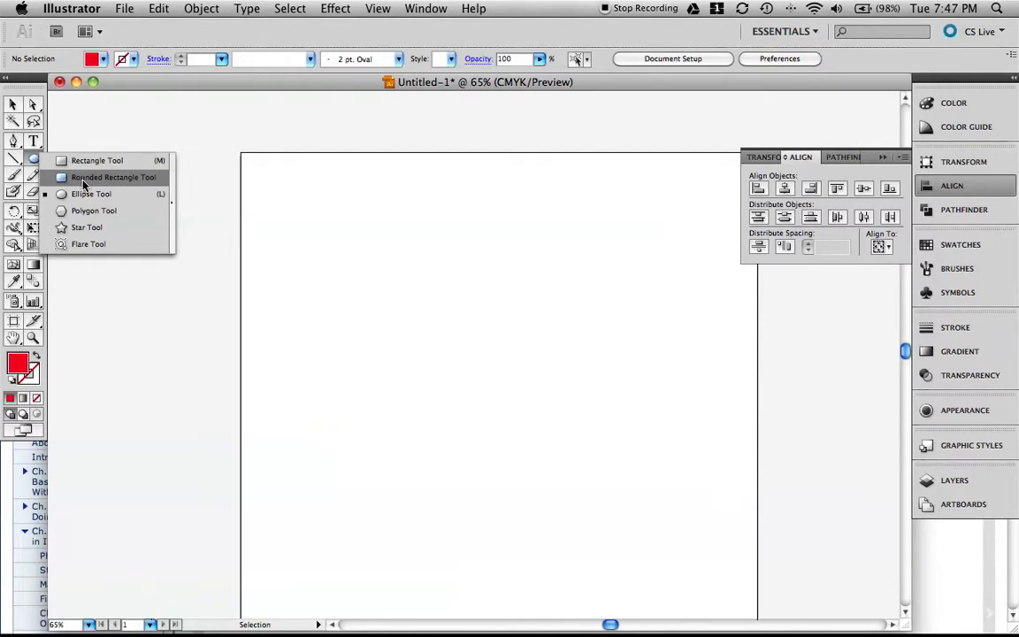
{"action": "left_click", "coordinate": [83, 183]}
{"action": "left_click_drag", "start_coordinate": [320, 221], "coordinate": [516, 341]}
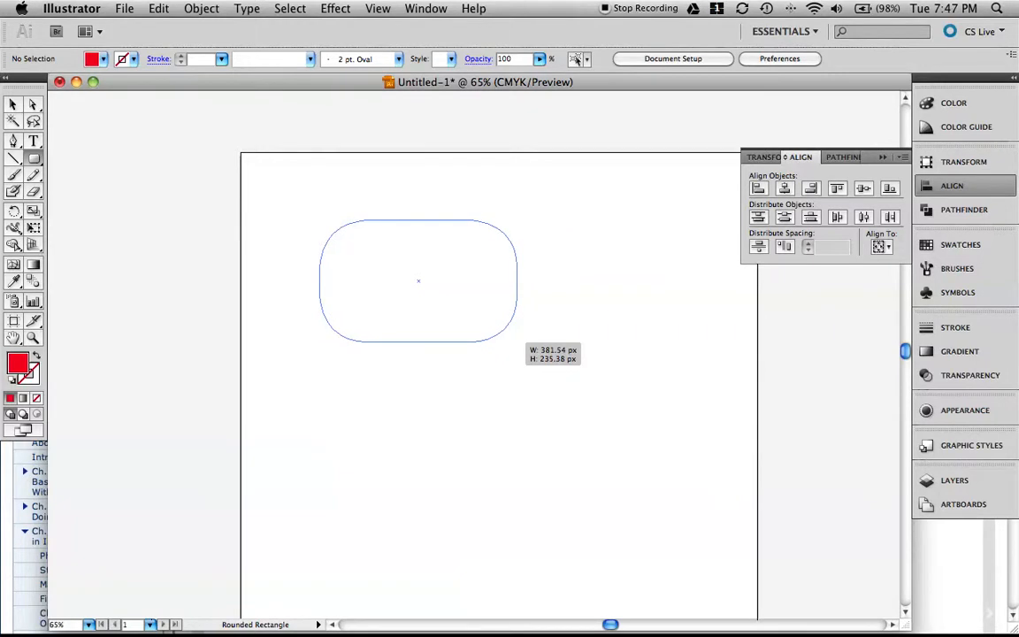
{"action": "left_click_drag", "start_coordinate": [516, 341], "coordinate": [518, 339]}
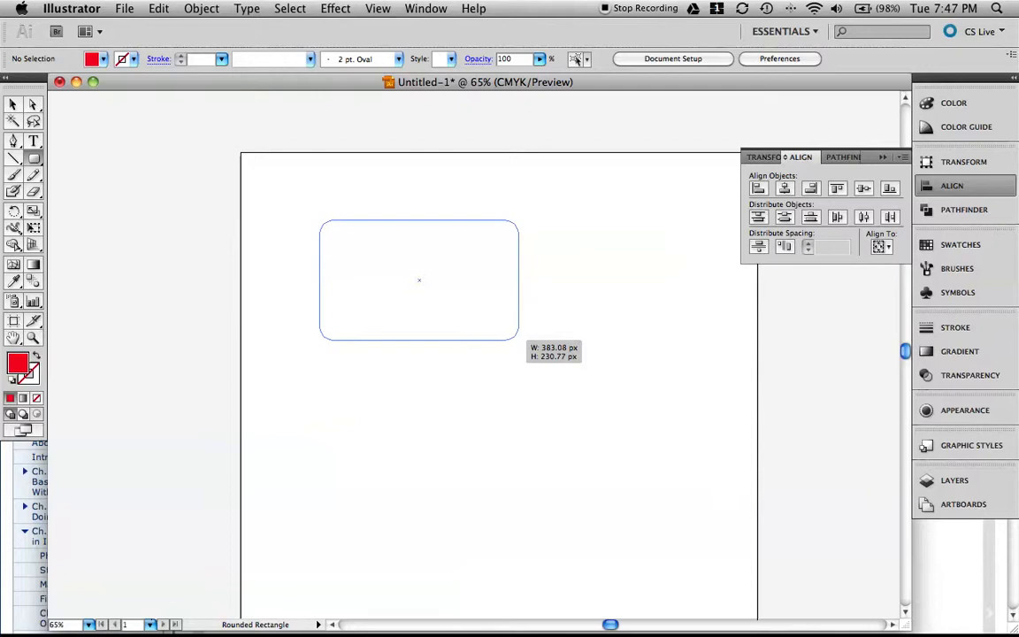
{"action": "left_click_drag", "start_coordinate": [519, 339], "coordinate": [519, 340]}
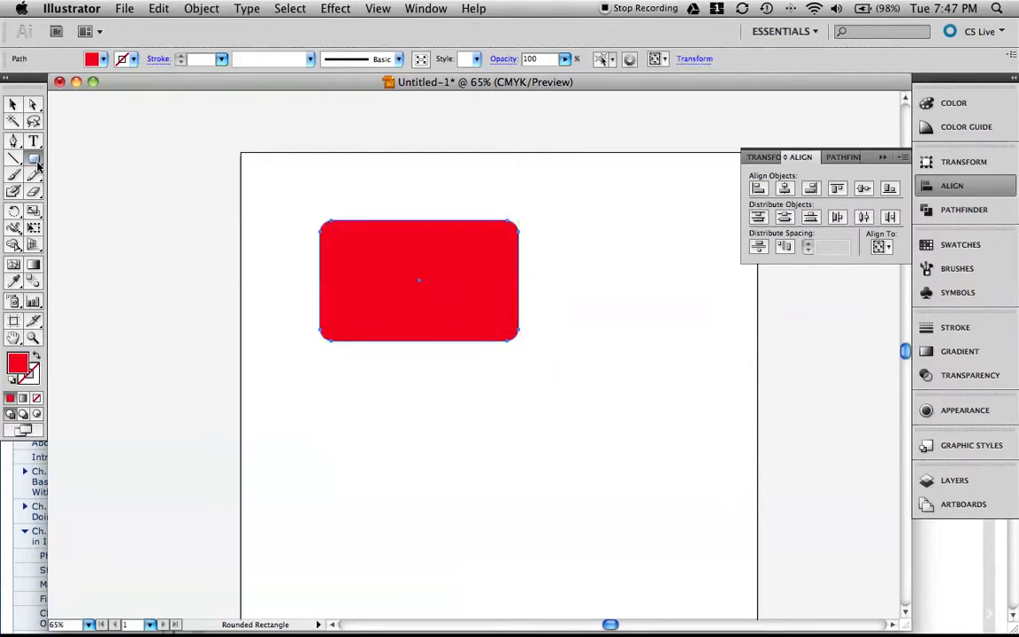
Draw an upright triangle below the rounded rectangle with the Polygon tool, reducing the number of sides to three.
{"action": "left_click_drag", "start_coordinate": [38, 166], "coordinate": [87, 198]}
{"action": "left_click_drag", "start_coordinate": [375, 335], "coordinate": [324, 197]}
{"action": "mouse_move", "coordinate": [283, 290]}
{"action": "left_mouse_down"}
{"action": "mouse_move", "coordinate": [317, 345]}
{"action": "mouse_move", "coordinate": [392, 372]}
{"action": "mouse_move", "coordinate": [404, 387]}
{"action": "mouse_move", "coordinate": [396, 390]}
{"action": "mouse_move", "coordinate": [412, 389]}
{"action": "mouse_move", "coordinate": [364, 387]}
{"action": "mouse_move", "coordinate": [374, 386]}
{"action": "mouse_move", "coordinate": [343, 370]}
{"action": "mouse_move", "coordinate": [377, 387]}
{"action": "left_mouse_up"}
{"action": "left_click_drag", "start_coordinate": [365, 396], "coordinate": [318, 369]}
{"action": "key", "text": "Up"}
{"action": "key", "text": "Up"}
{"action": "key", "text": "Up"}
{"action": "key", "text": "Up"}
{"action": "key", "text": "Up"}
{"action": "key", "text": "Down"}
{"action": "key", "text": "Down"}
{"action": "key", "text": "Down"}
{"action": "key", "text": "Down"}
{"action": "key", "text": "Down"}
{"action": "key", "text": "Down"}
{"action": "key", "text": "Down"}
{"action": "key", "text": "Down"}
{"action": "key", "text": "Down"}
{"action": "key", "text": "shift"}
{"action": "key", "text": "shift"}
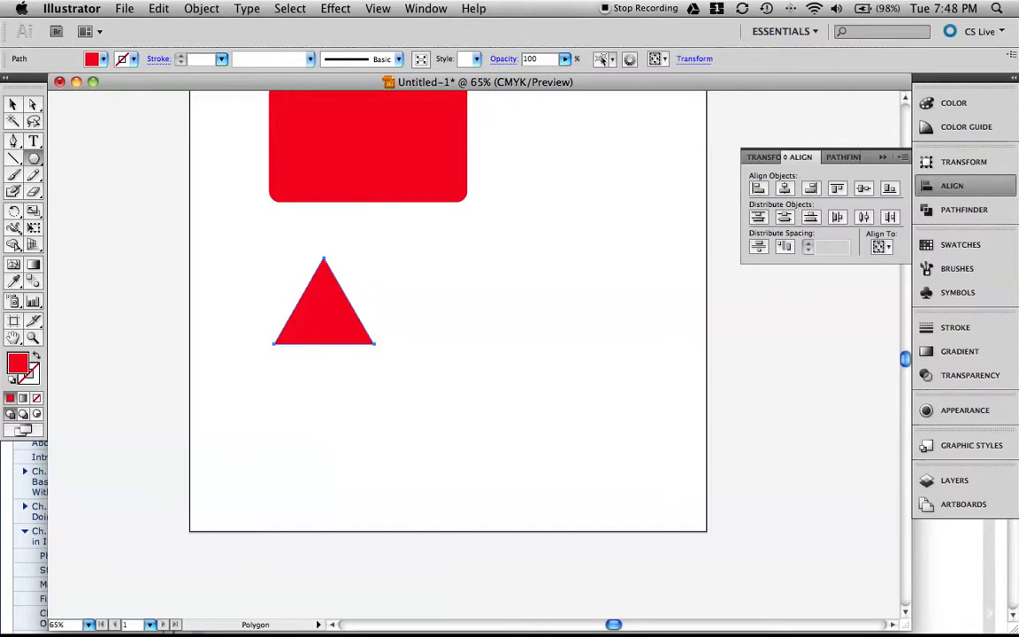
Draw a star to the right of the triangle with the Star tool, adjusting it to five points.
{"action": "left_click_drag", "start_coordinate": [38, 162], "coordinate": [95, 233]}
{"action": "scroll", "coordinate": [539, 290], "scroll_direction": "down", "scroll_amount": 1}
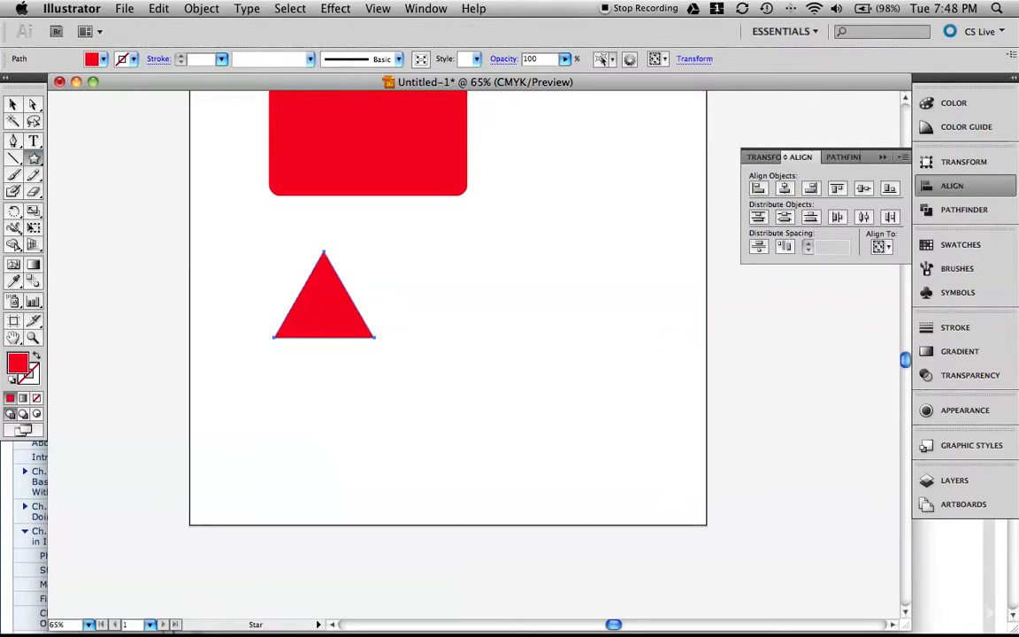
{"action": "left_click_drag", "start_coordinate": [552, 286], "coordinate": [370, 177]}
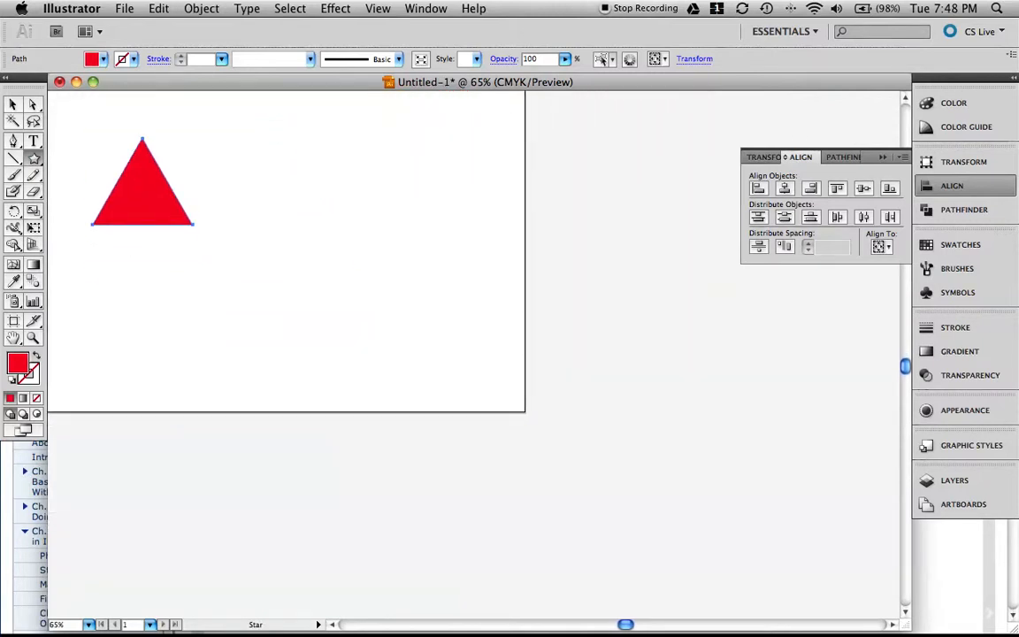
{"action": "left_click_drag", "start_coordinate": [341, 230], "coordinate": [371, 284]}
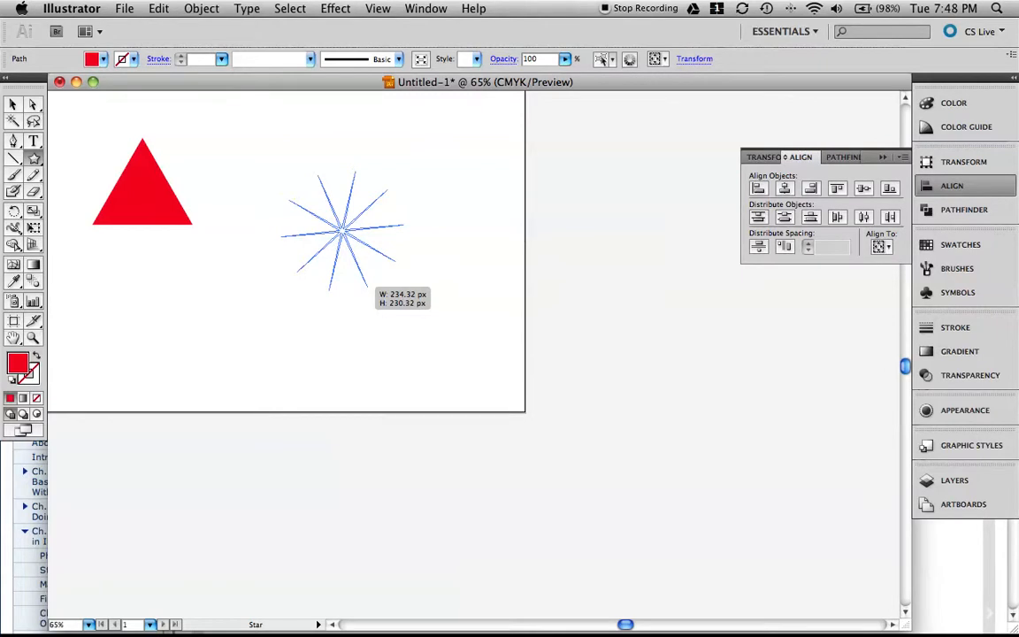
{"action": "key", "text": "Down"}
{"action": "key", "text": "Down"}
{"action": "key", "text": "Down"}
{"action": "key", "text": "Down"}
{"action": "key", "text": "Down"}
{"action": "key", "text": "Down"}
{"action": "key", "text": "Down"}
{"action": "left_click_drag", "start_coordinate": [372, 285], "coordinate": [368, 286]}
{"action": "key", "text": "Up"}
{"action": "key", "text": "Up"}
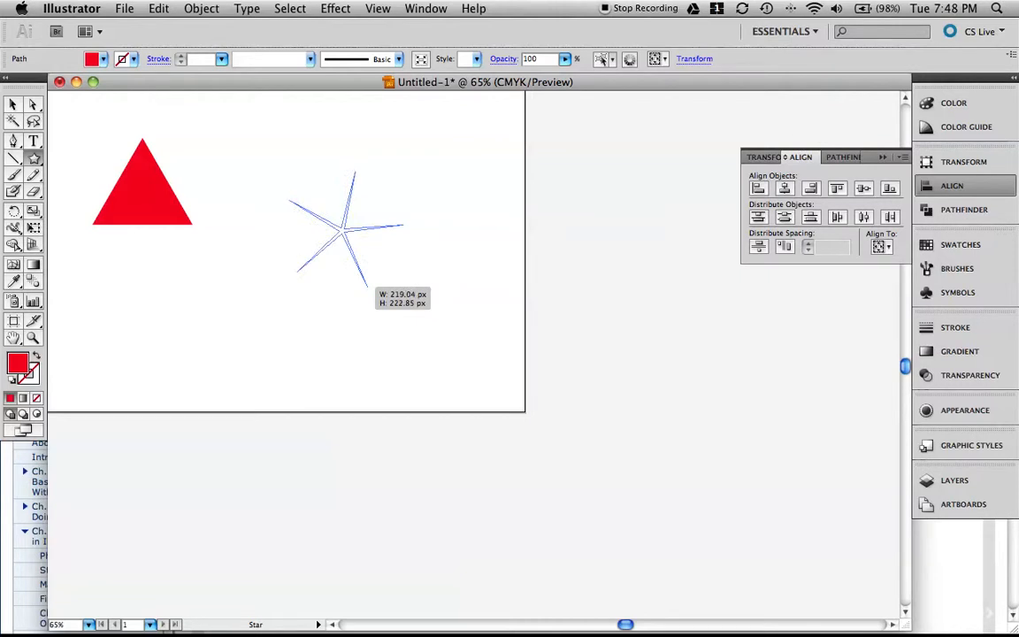
Draw three larger five-pointed stars around the small star and below the triangle, two upright and one rotated.
{"action": "left_click_drag", "start_coordinate": [367, 286], "coordinate": [407, 300]}
{"action": "left_click_drag", "start_coordinate": [227, 282], "coordinate": [251, 343]}
{"action": "left_click_drag", "start_coordinate": [329, 343], "coordinate": [361, 399]}
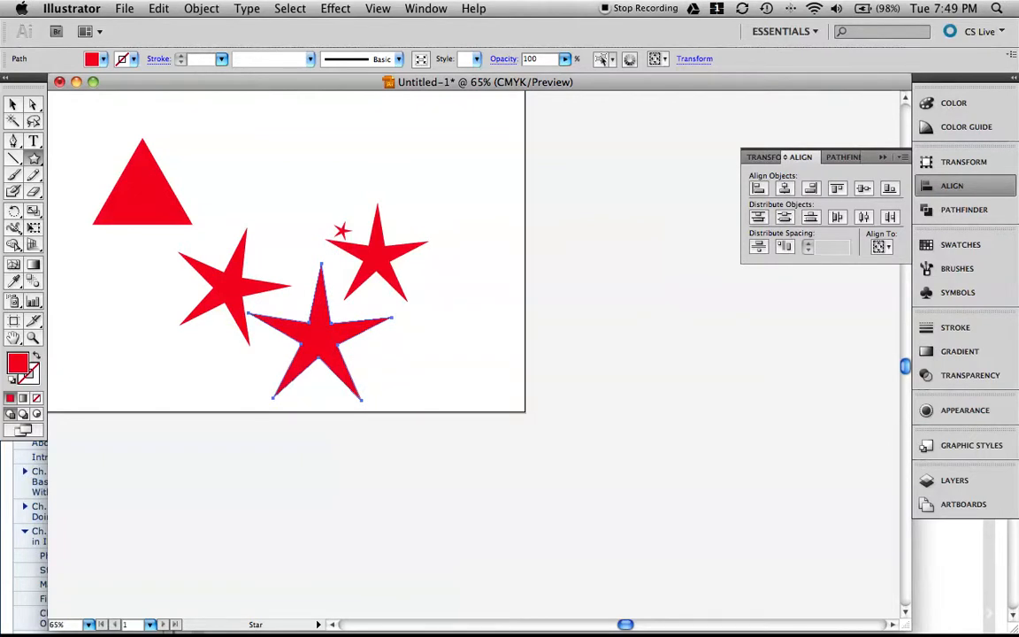
Draw a large upright eight-pointed star over the artboard's right edge, adding three points and repositioning it while drawing.
{"action": "left_click_drag", "start_coordinate": [456, 352], "coordinate": [491, 436]}
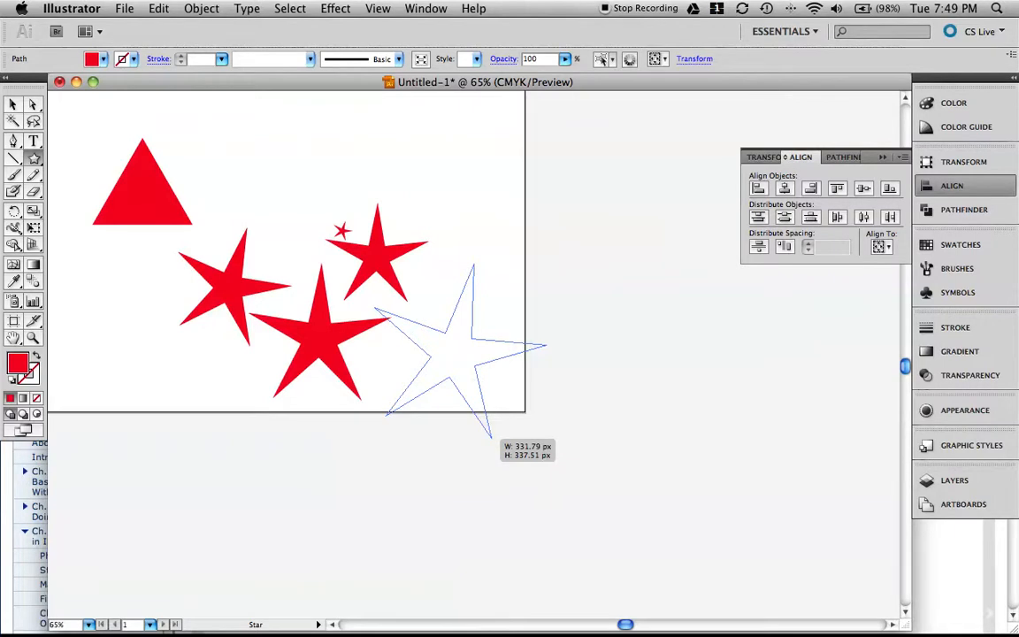
{"action": "left_click_drag", "start_coordinate": [490, 436], "coordinate": [482, 411]}
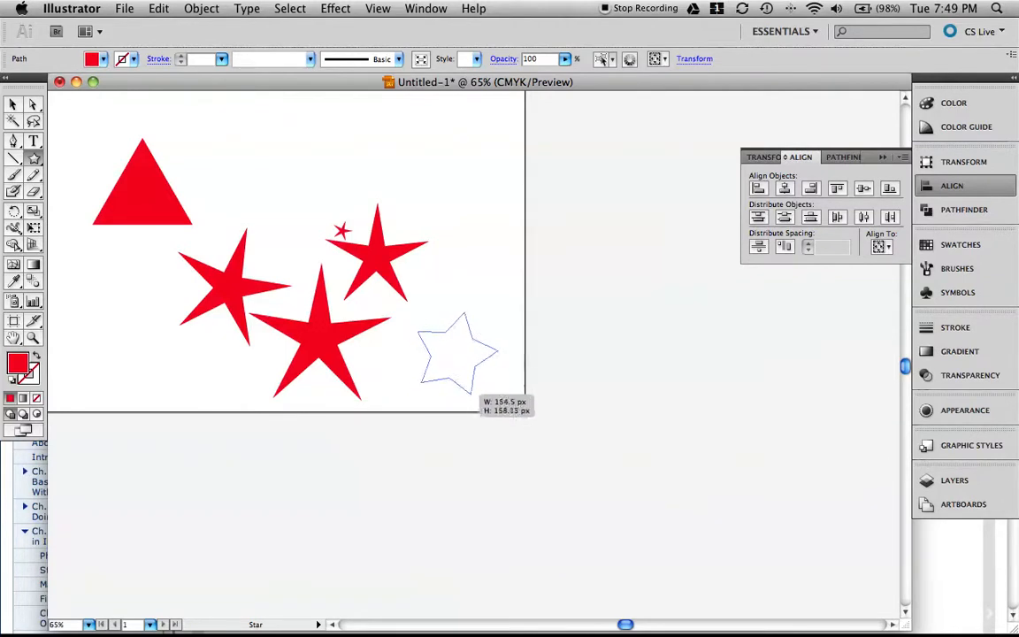
{"action": "mouse_move", "coordinate": [485, 410]}
{"action": "left_mouse_down"}
{"action": "mouse_move", "coordinate": [507, 435]}
{"action": "mouse_move", "coordinate": [461, 356]}
{"action": "mouse_move", "coordinate": [488, 400]}
{"action": "mouse_move", "coordinate": [456, 422]}
{"action": "left_mouse_up"}
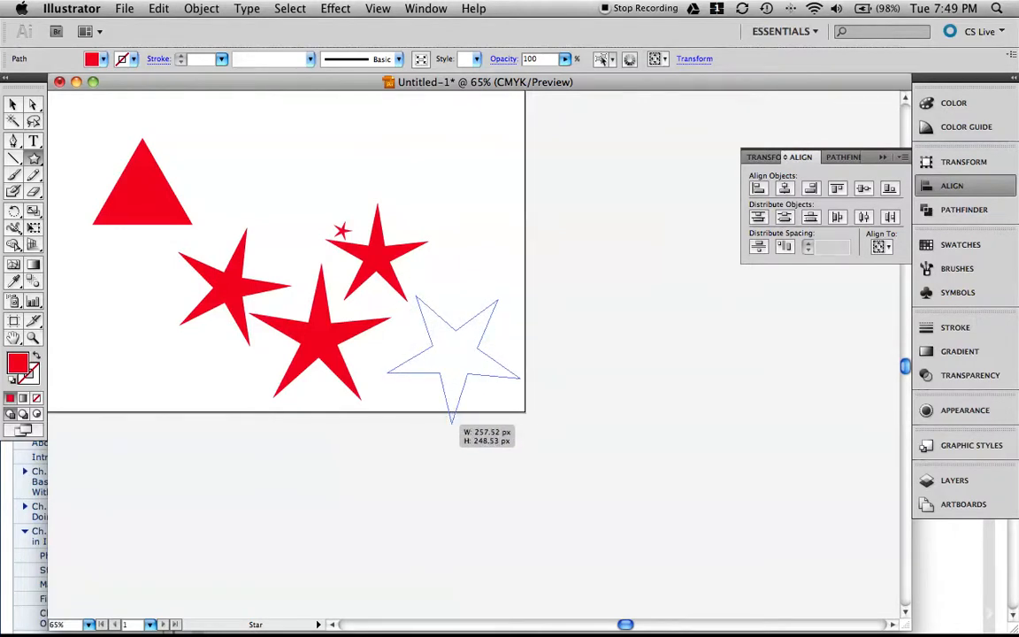
{"action": "key", "text": "Up"}
{"action": "key", "text": "Up"}
{"action": "key", "text": "Up"}
{"action": "mouse_move", "coordinate": [456, 422]}
{"action": "left_mouse_down"}
{"action": "mouse_move", "coordinate": [584, 426]}
{"action": "mouse_move", "coordinate": [591, 383]}
{"action": "mouse_move", "coordinate": [560, 393]}
{"action": "mouse_move", "coordinate": [547, 425]}
{"action": "mouse_move", "coordinate": [531, 430]}
{"action": "mouse_move", "coordinate": [590, 427]}
{"action": "left_mouse_up"}
{"action": "key", "text": "space"}
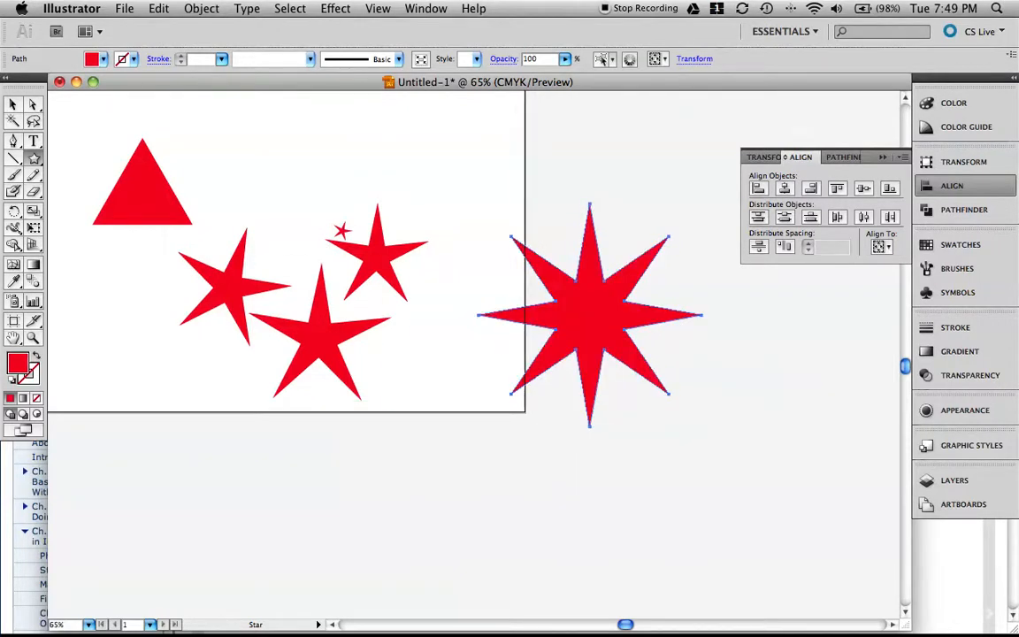
Activate the Rectangle tool and show the empty area of the artboard beside the rounded rectangle.
{"action": "left_click_drag", "start_coordinate": [33, 159], "coordinate": [80, 160]}
{"action": "key", "text": "space"}
{"action": "left_click_drag", "start_coordinate": [291, 198], "coordinate": [500, 333]}
{"action": "left_click_drag", "start_coordinate": [350, 212], "coordinate": [251, 277]}
{"action": "left_click_drag", "start_coordinate": [343, 189], "coordinate": [280, 211]}
{"action": "key", "text": "space"}
{"action": "left_click_drag", "start_coordinate": [414, 245], "coordinate": [407, 182]}
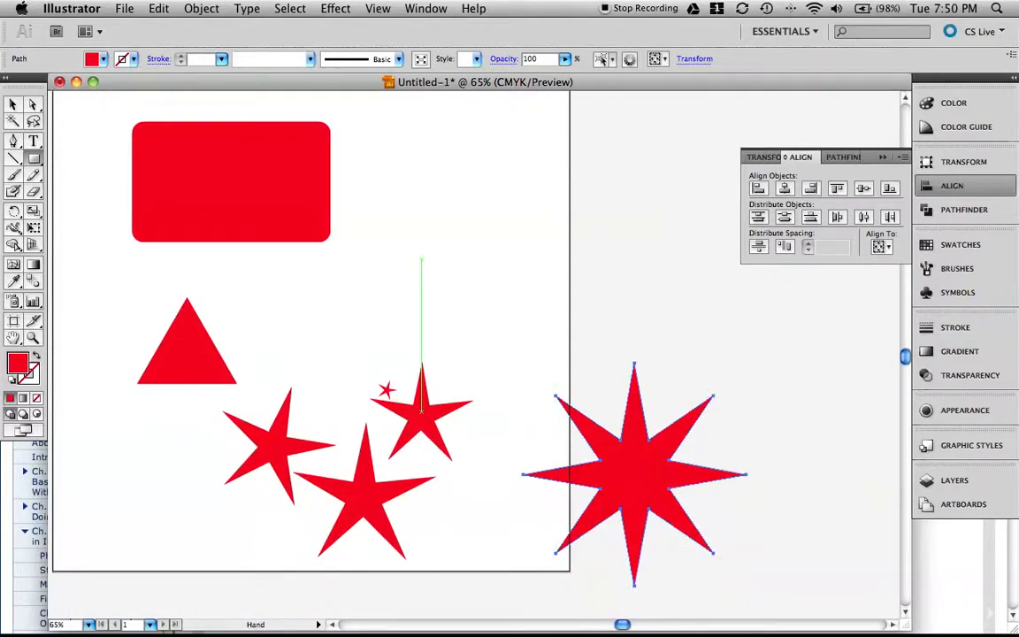